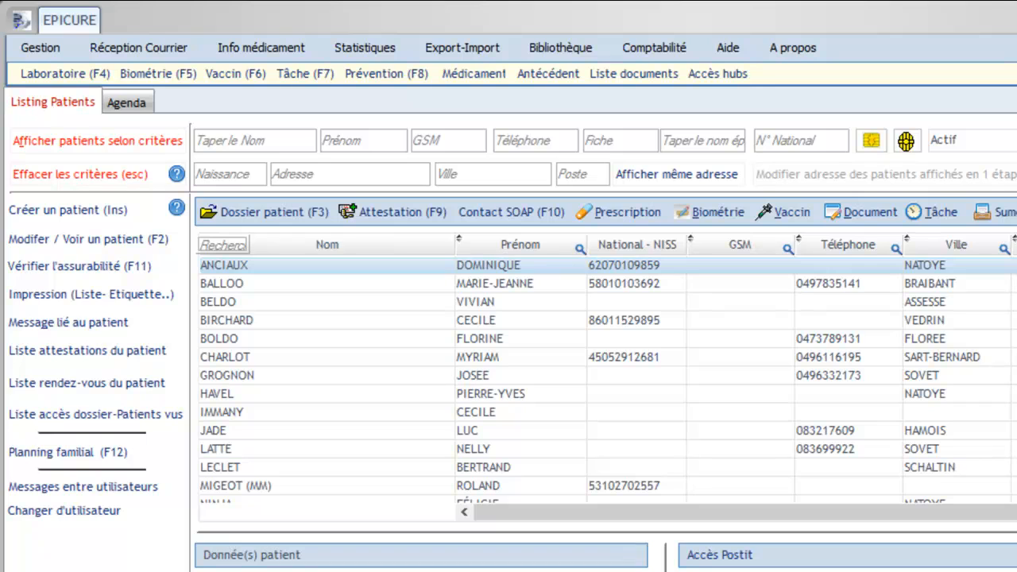
# - Open the Bilan de santé (DMG+) of the second listed patient and set the last billed DMG+ date to 29/05/2014
pyautogui.click(233, 289)
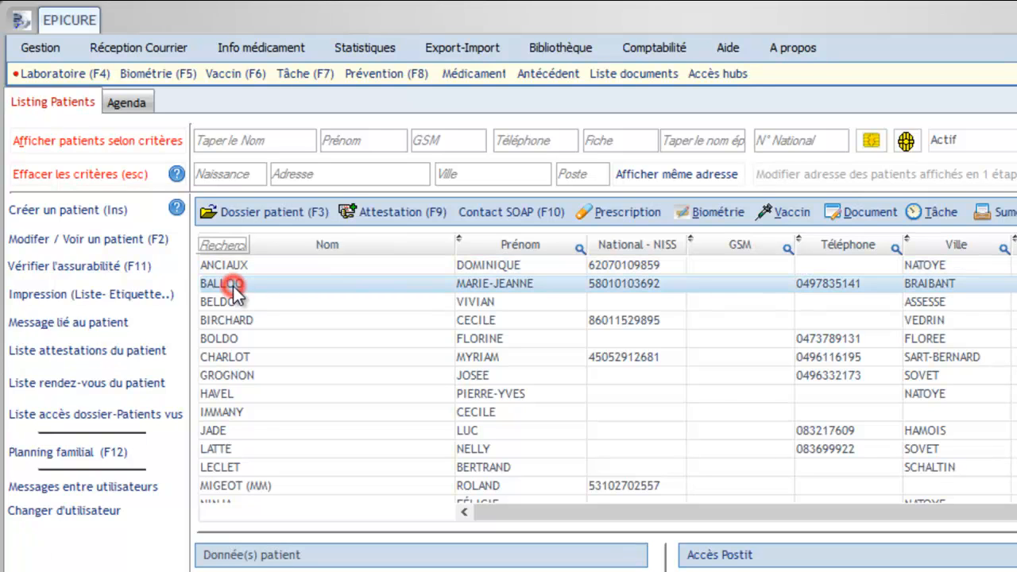
pyautogui.click(244, 213)
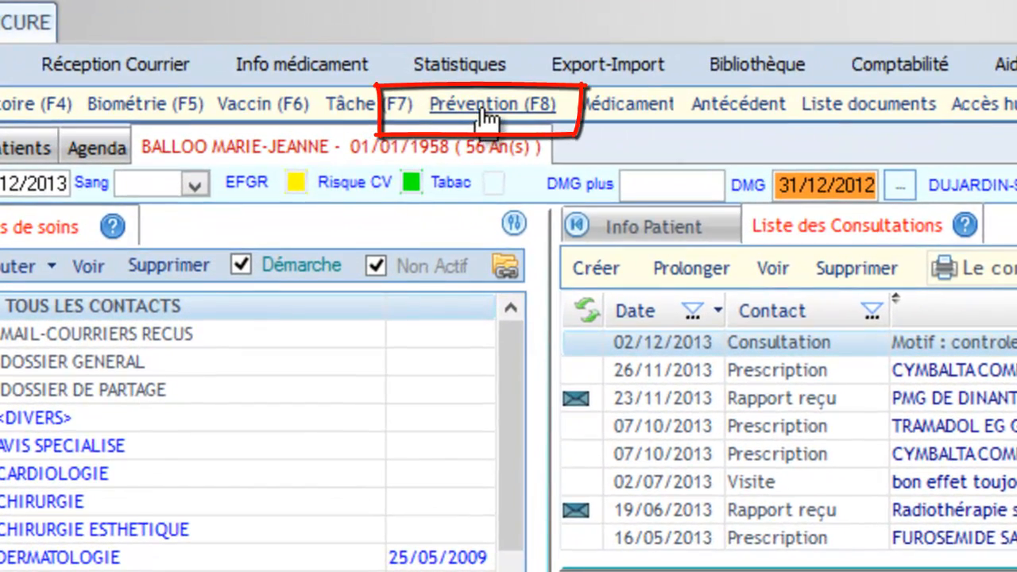
pyautogui.click(484, 117)
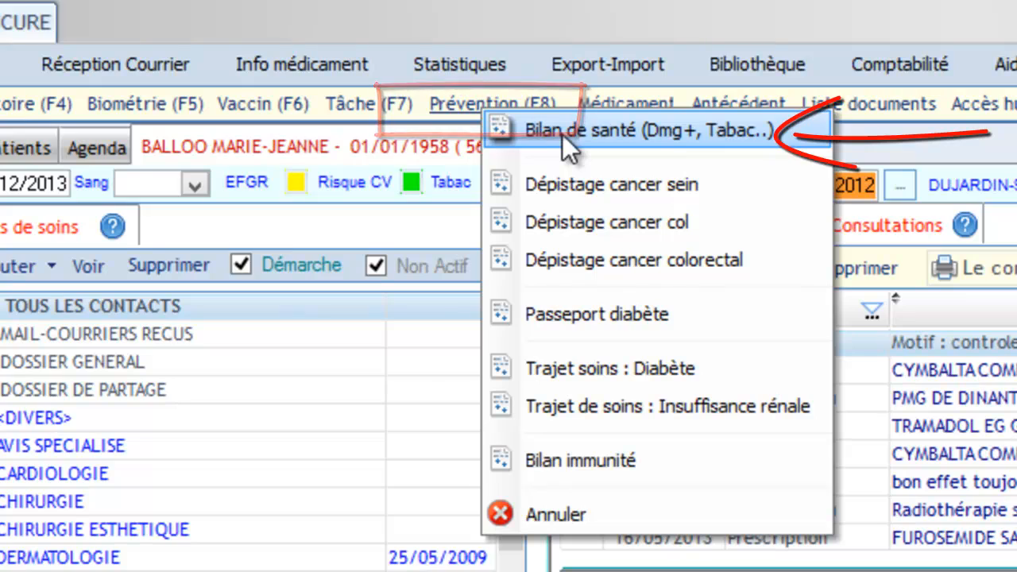
pyautogui.click(562, 132)
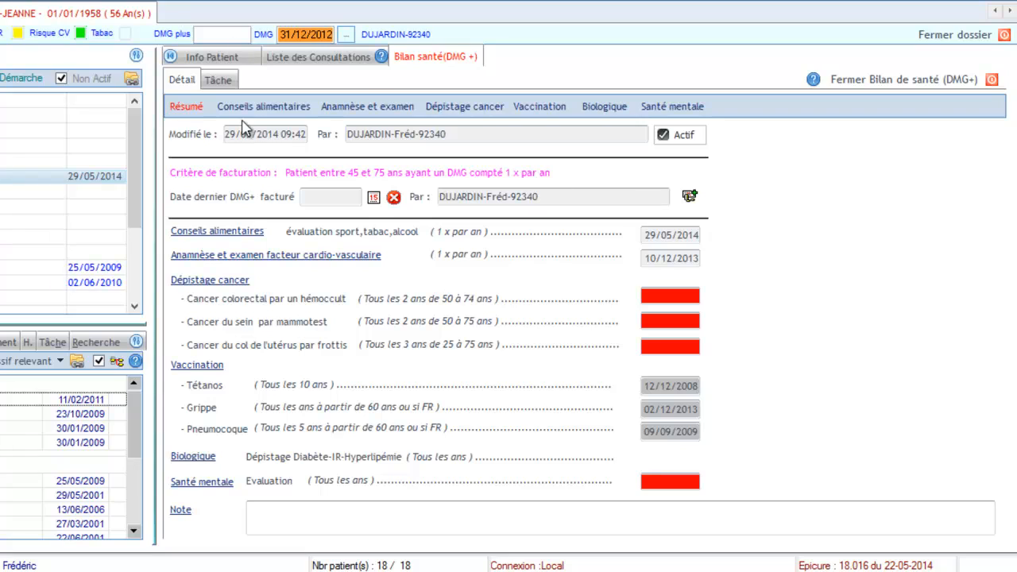
pyautogui.click(372, 198)
pyautogui.click(428, 308)
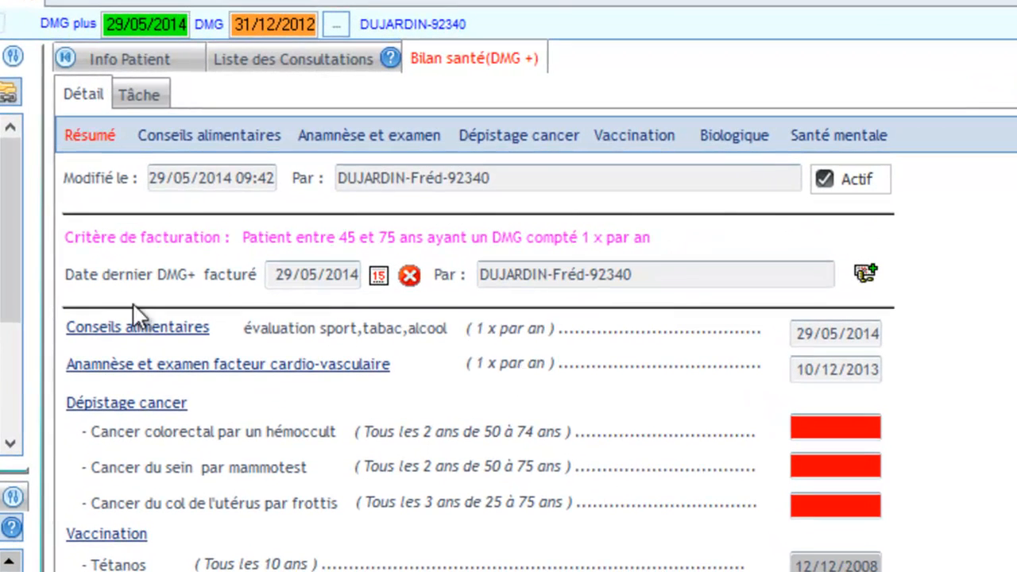
# - Record the tobacco data in Conseils alimentaires: Fumeur actif, 20 cigarettes per day, started at age 20
pyautogui.click(210, 150)
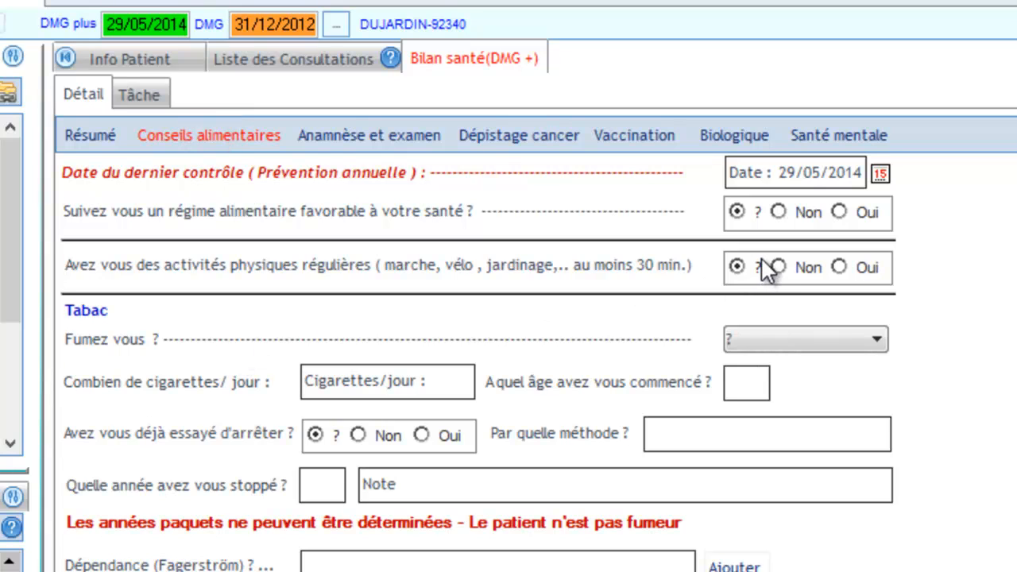
pyautogui.click(828, 339)
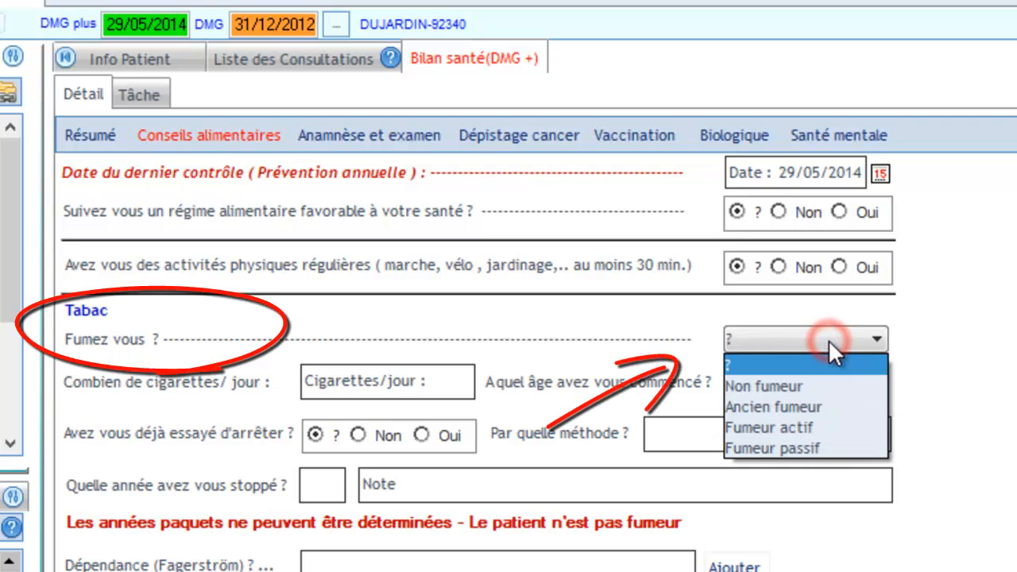
pyautogui.click(809, 430)
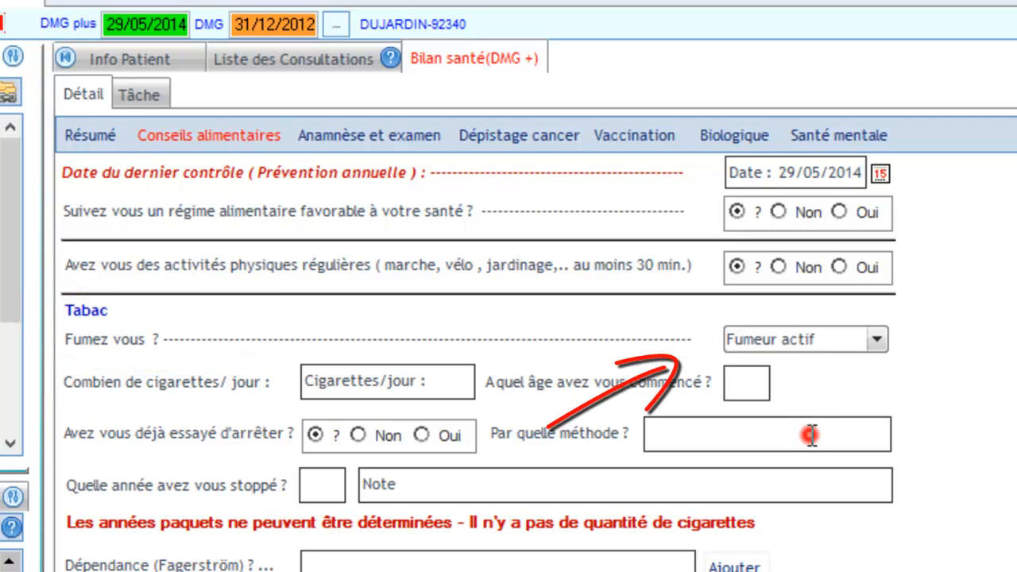
pyautogui.click(471, 384)
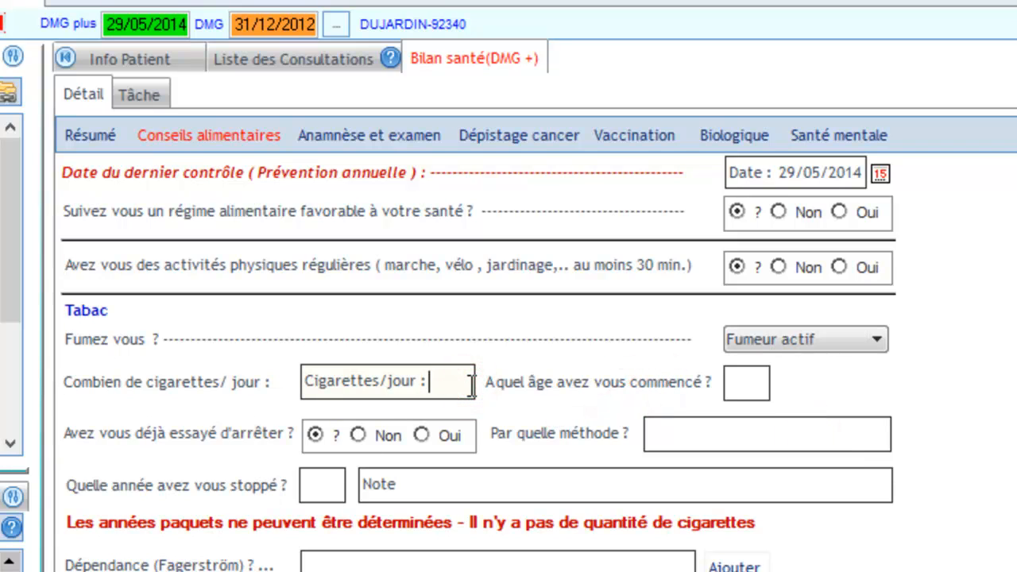
pyautogui.write('20')
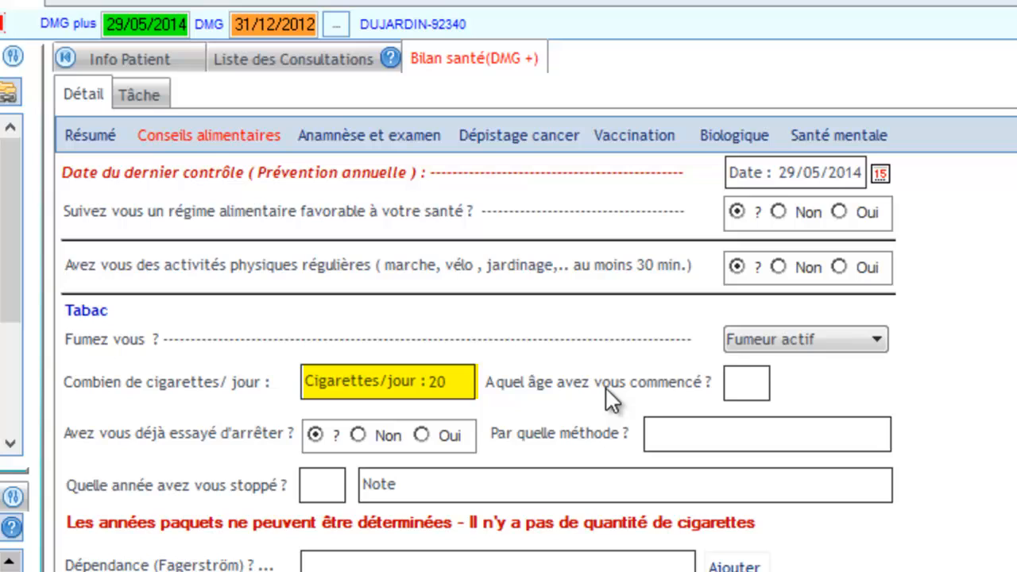
pyautogui.click(750, 384)
pyautogui.write('20')
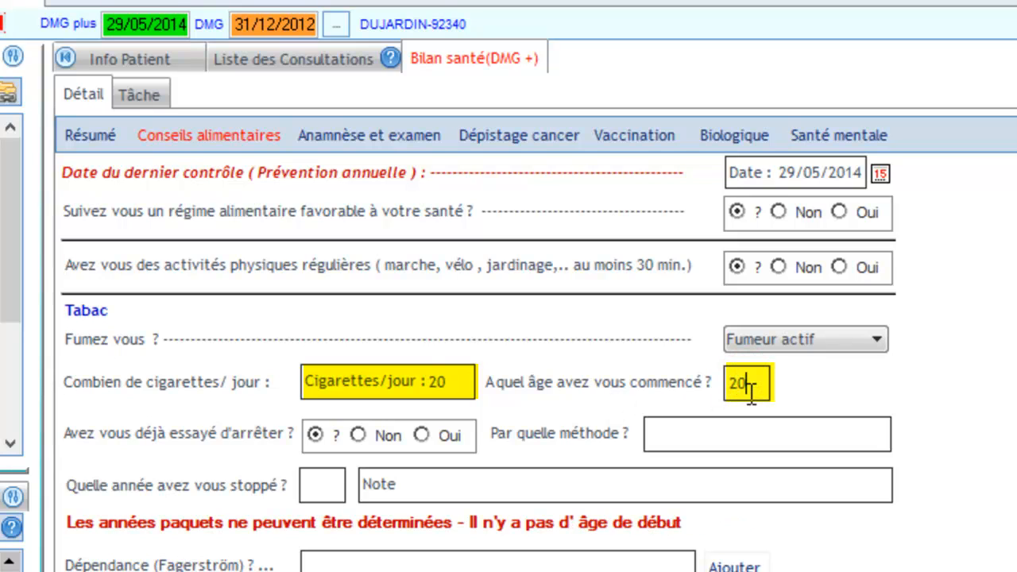
pyautogui.click(671, 567)
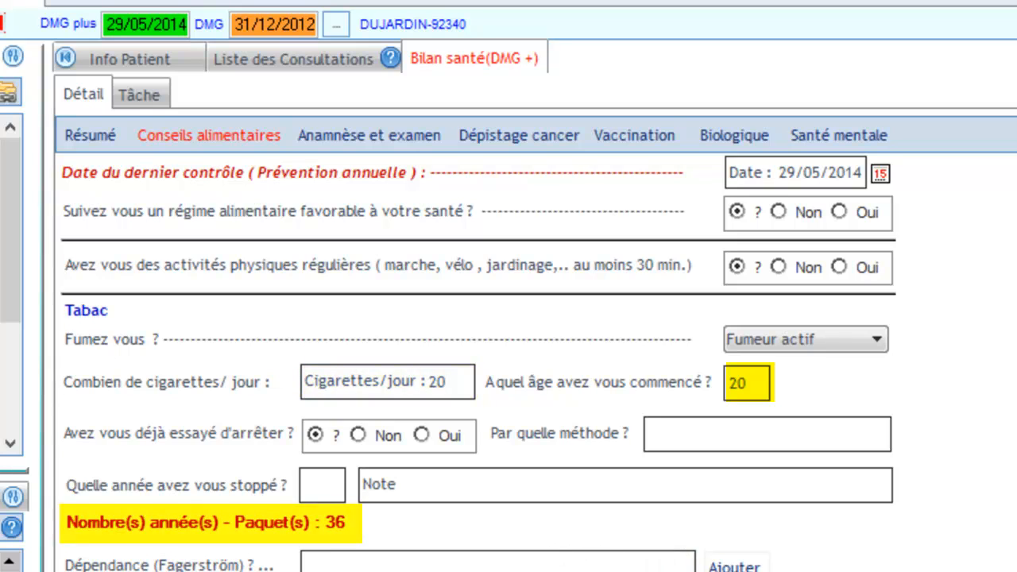
# - Update the 10-year cardiovascular risk calculation in Anamnèse et examen using the Belgian SCORE table, validating Risque bas
pyautogui.click(364, 140)
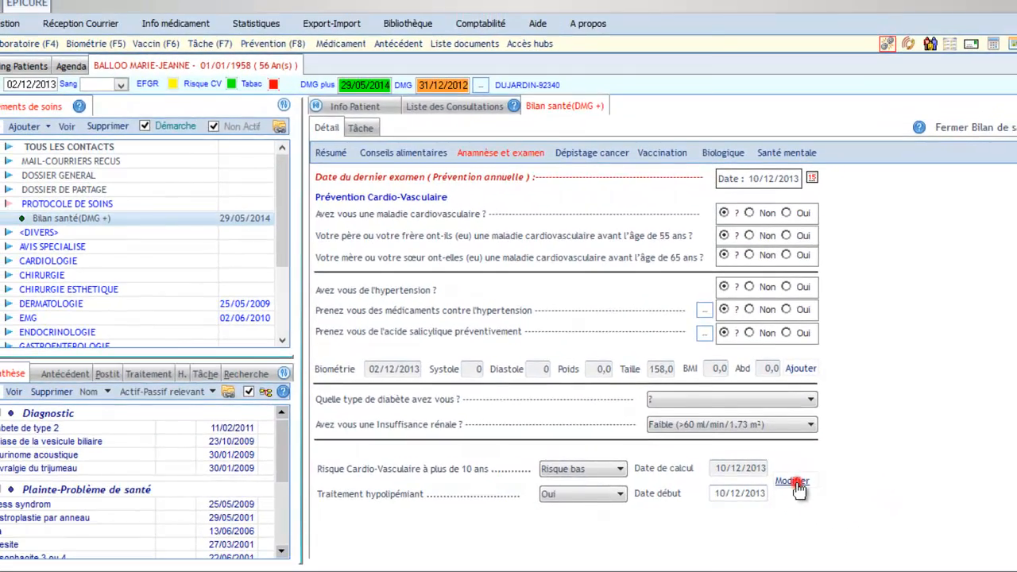
pyautogui.click(834, 459)
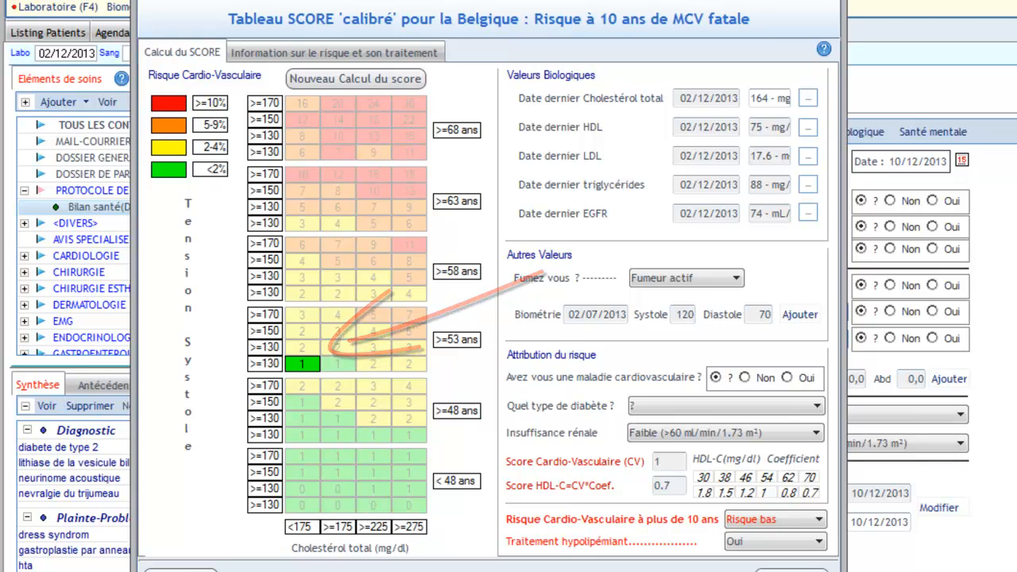
pyautogui.click(791, 570)
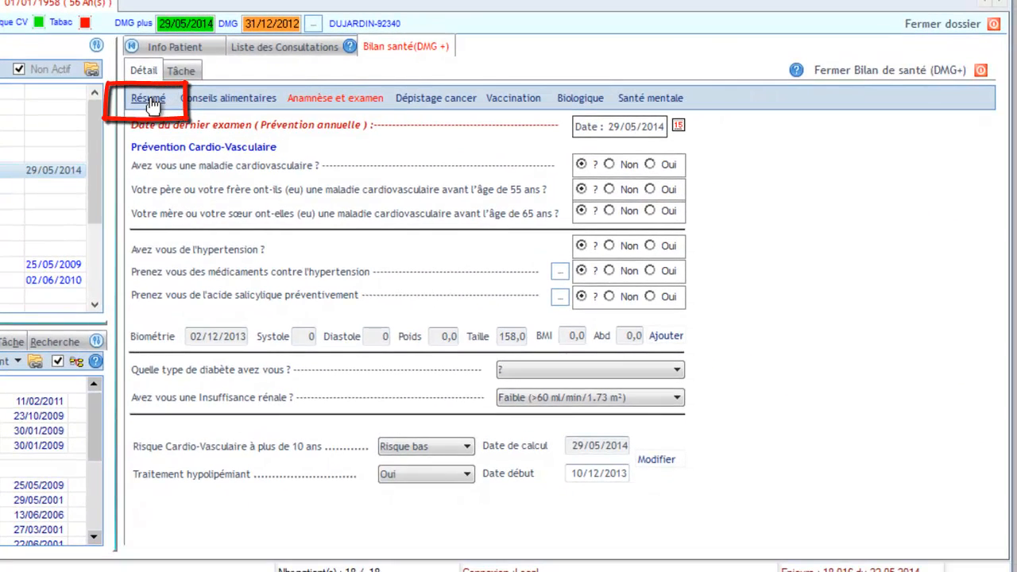
# - Add a hémoccult dated 29/05/2014 to the colorectal cancer screening, with a follow-up task for 28/05/2016
pyautogui.click(150, 100)
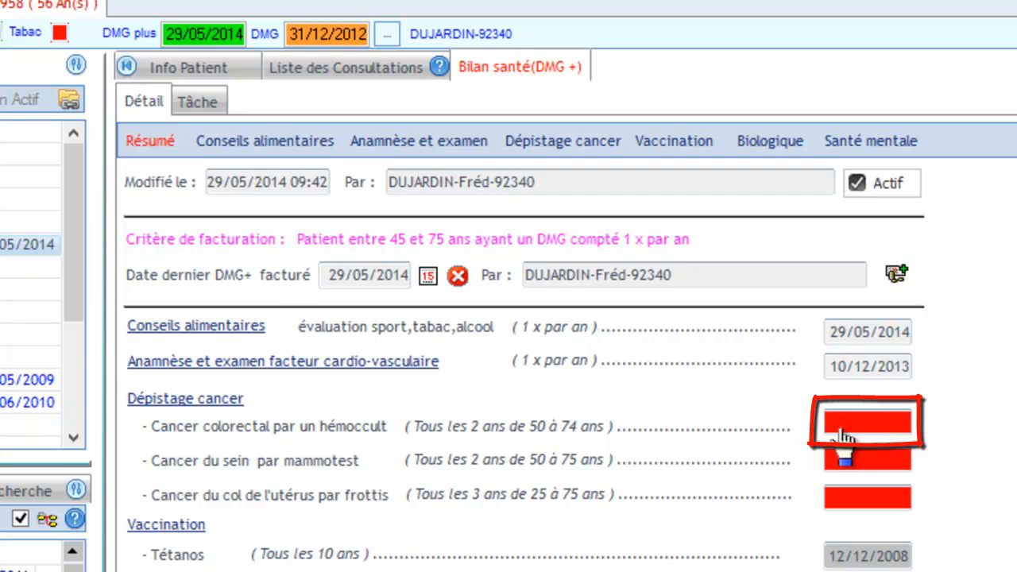
pyautogui.click(541, 147)
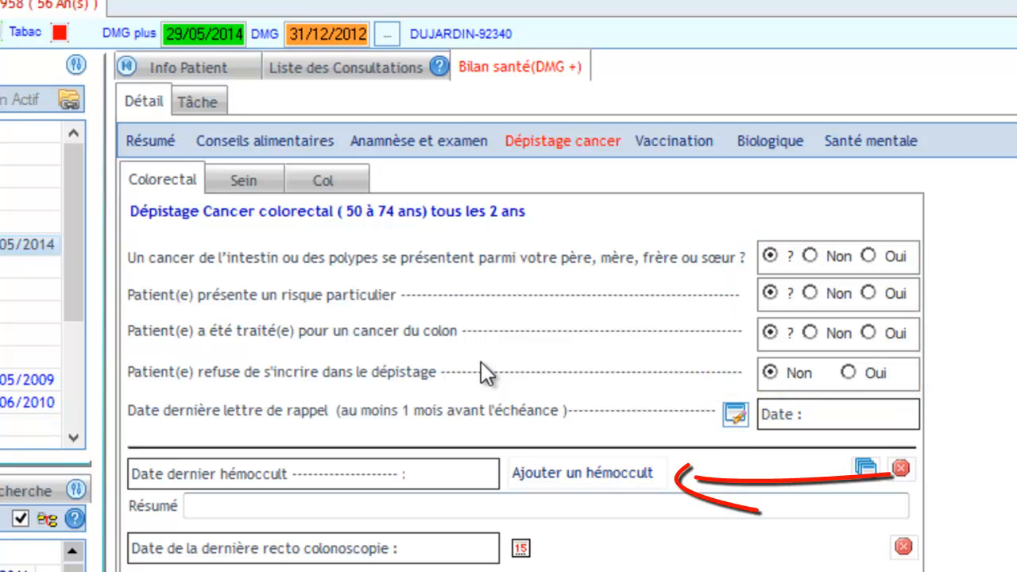
pyautogui.click(581, 477)
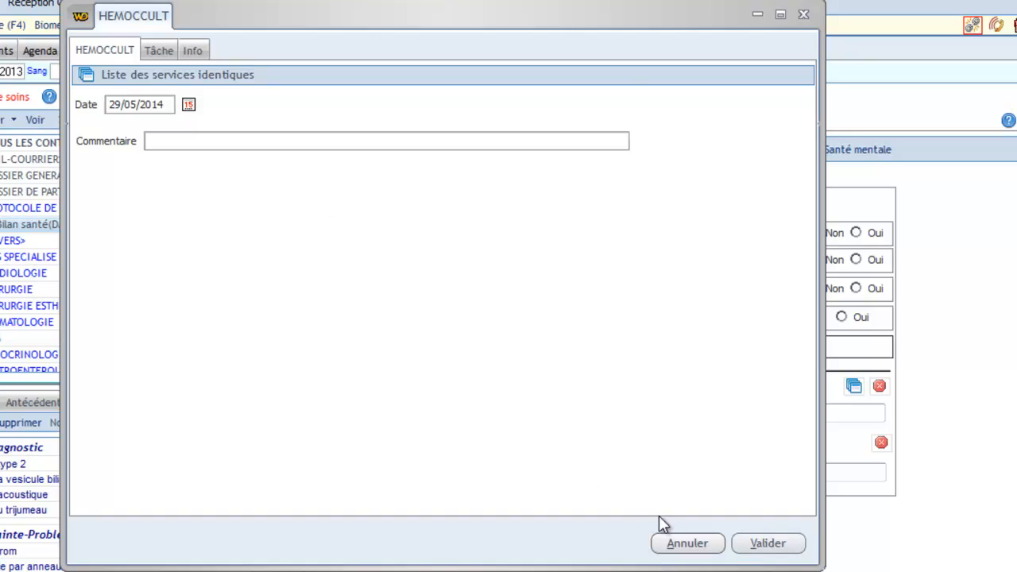
pyautogui.click(775, 546)
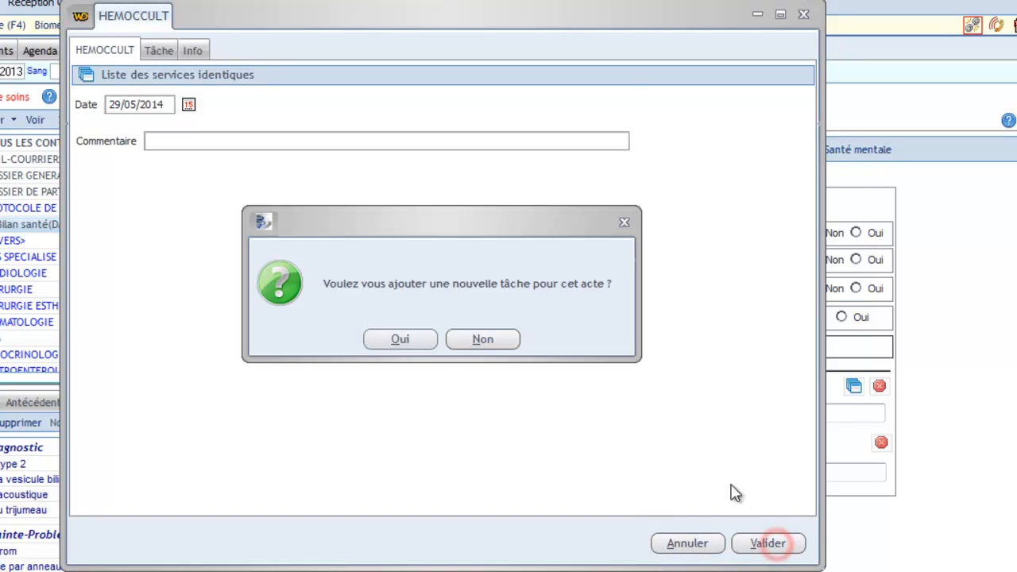
pyautogui.click(408, 342)
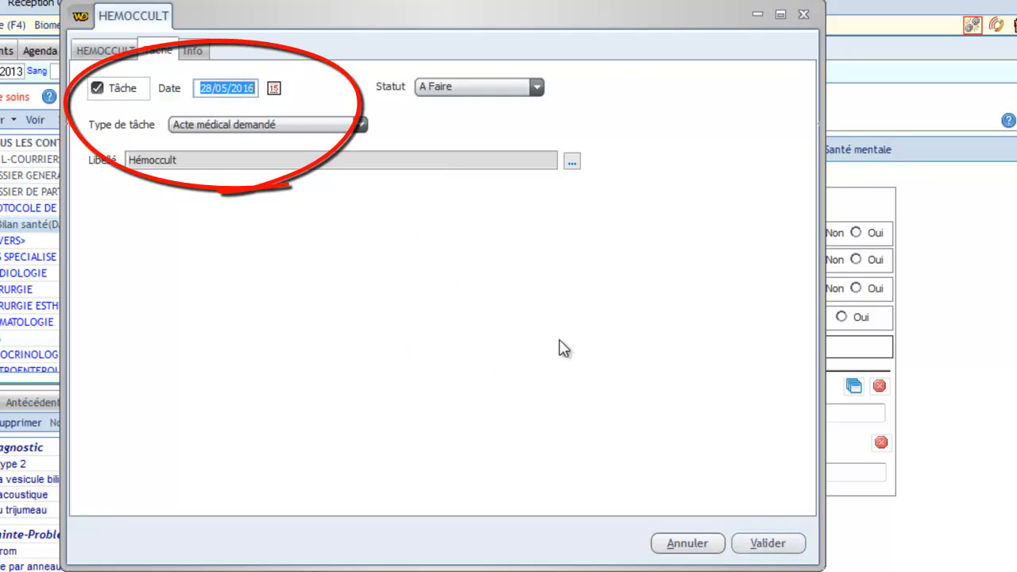
pyautogui.click(780, 544)
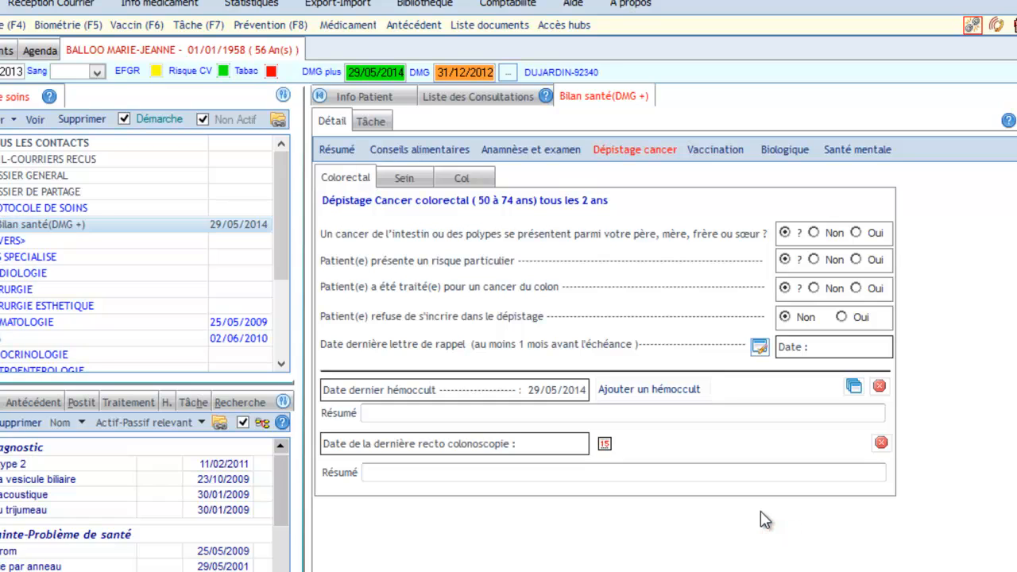
# - Add a mammography dated 06/02/2014 to the breast cancer screening, with a follow-up task for 06/02/2016
pyautogui.click(404, 178)
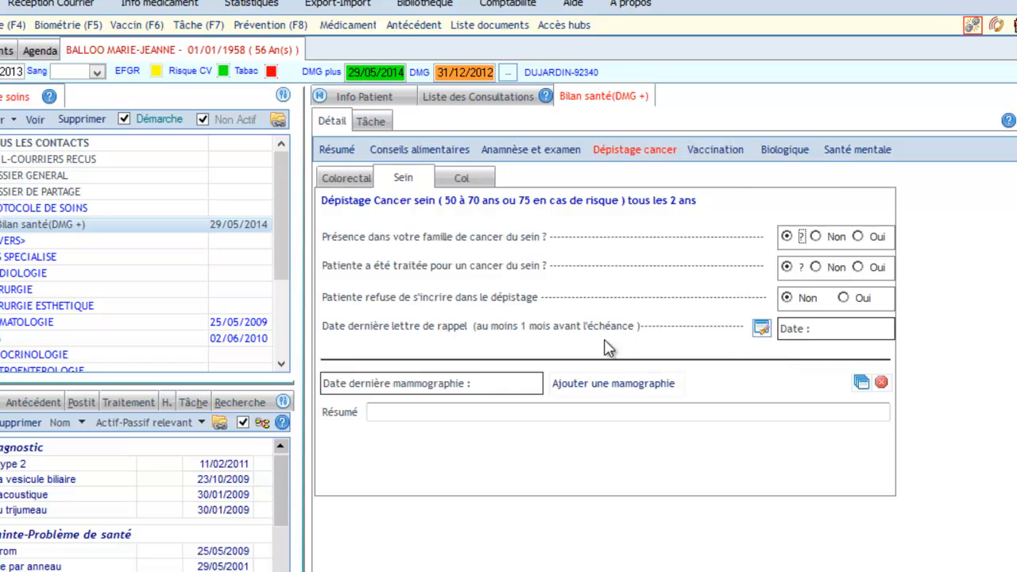
pyautogui.click(596, 384)
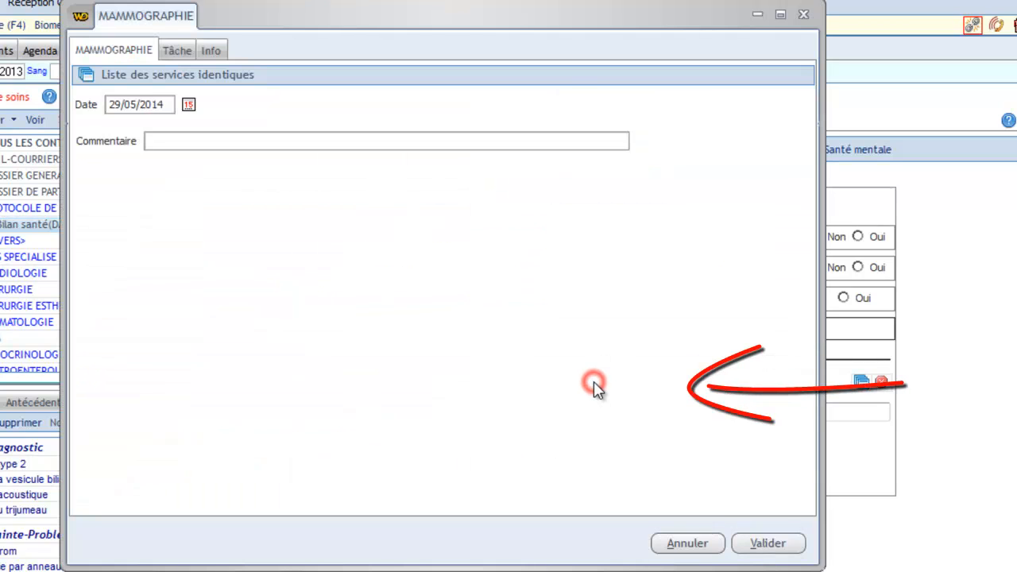
pyautogui.click(188, 105)
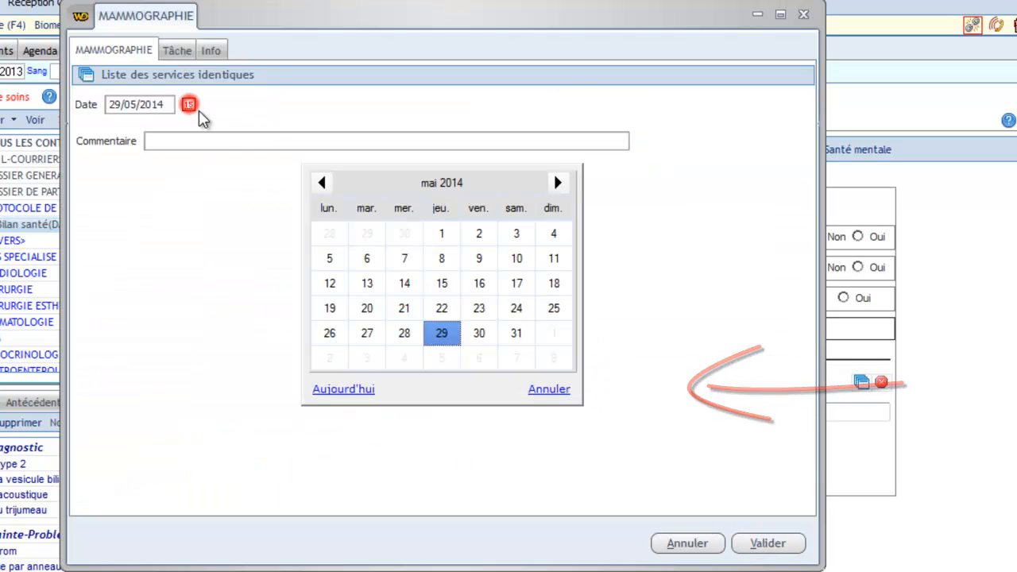
pyautogui.click(321, 184)
pyautogui.click(321, 183)
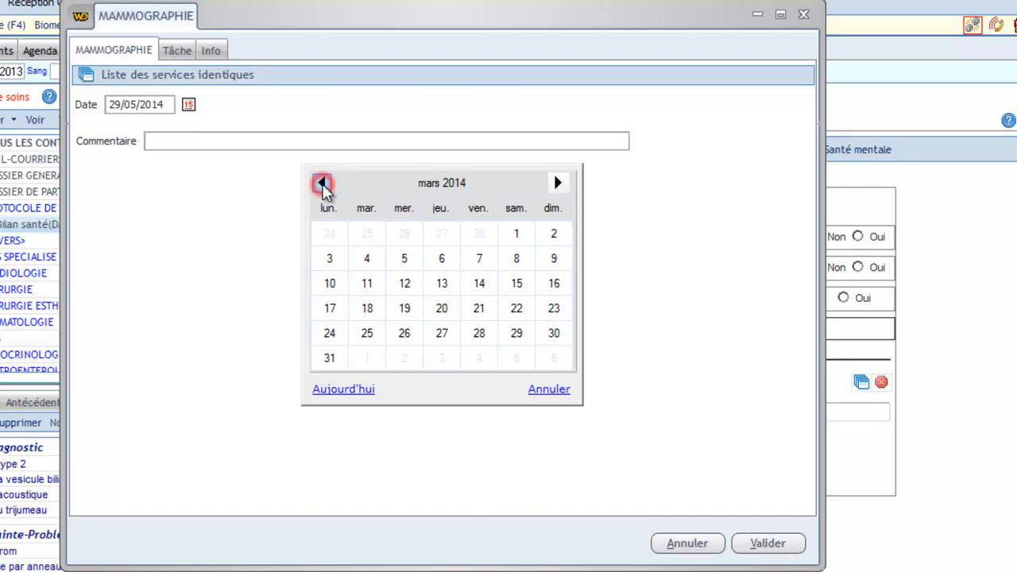
pyautogui.click(322, 183)
pyautogui.click(442, 259)
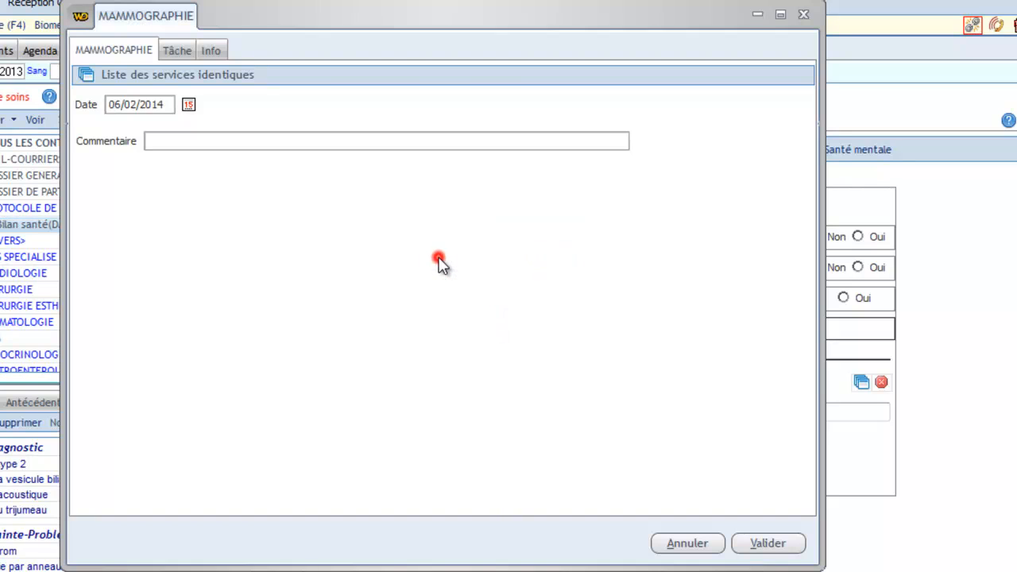
pyautogui.click(768, 543)
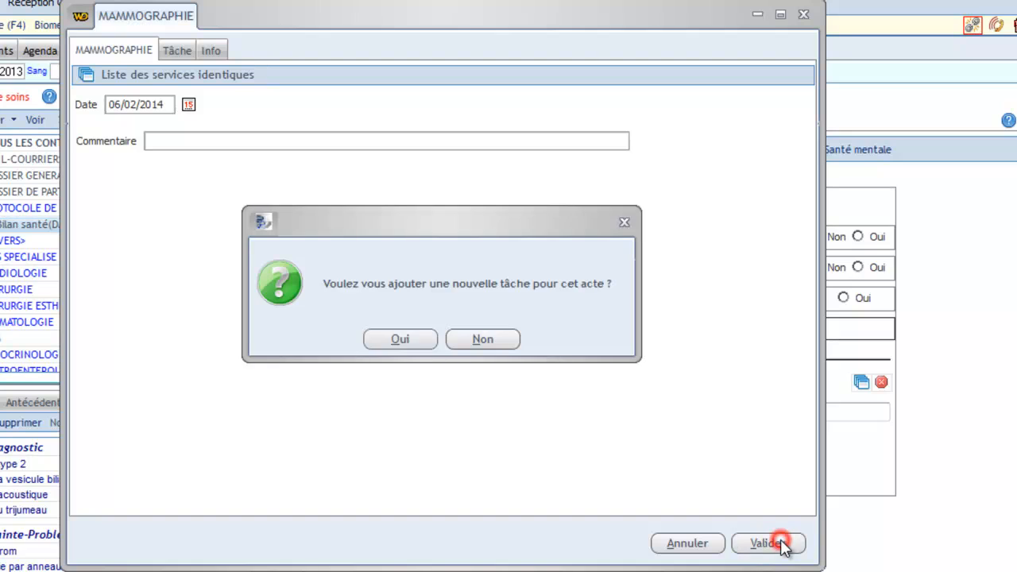
pyautogui.click(397, 339)
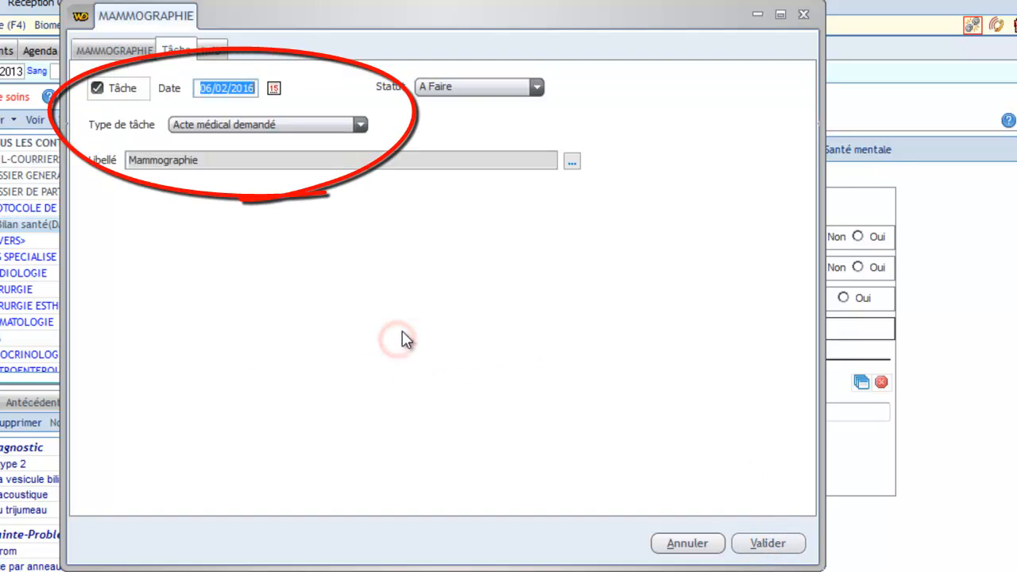
pyautogui.click(768, 543)
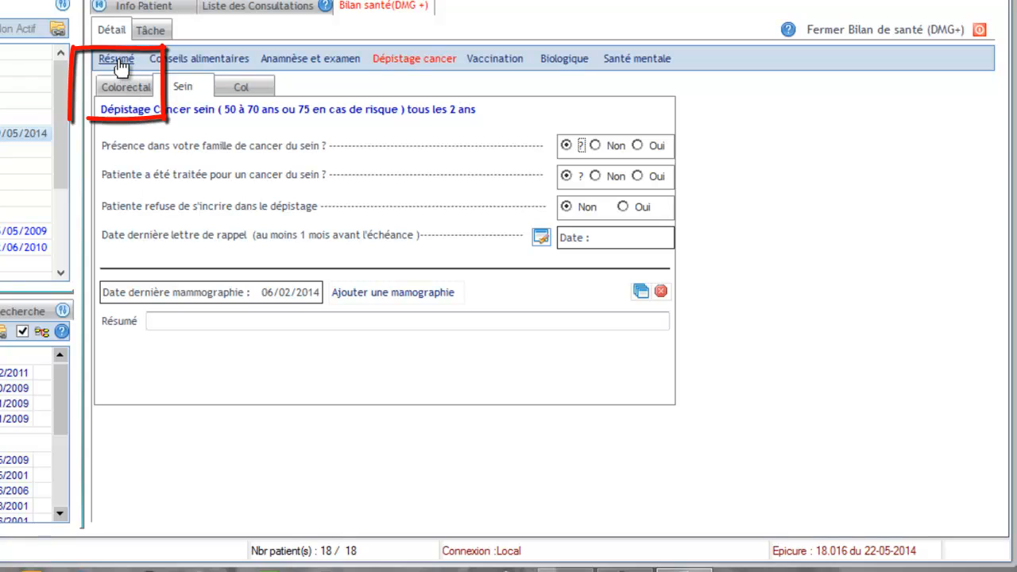
# - Review the Bilan santé (DMG+) update report in the consultation list and reopen the health check's summary
pyautogui.click(118, 62)
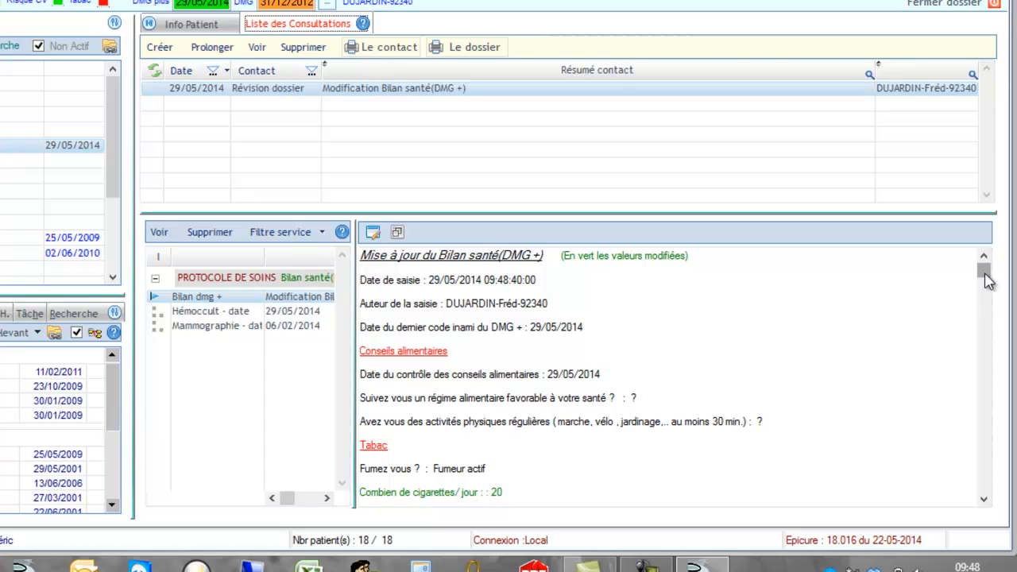
pyautogui.moveTo(985, 278)
pyautogui.mouseDown()
pyautogui.moveTo(987, 298)
pyautogui.moveTo(988, 268)
pyautogui.mouseUp()
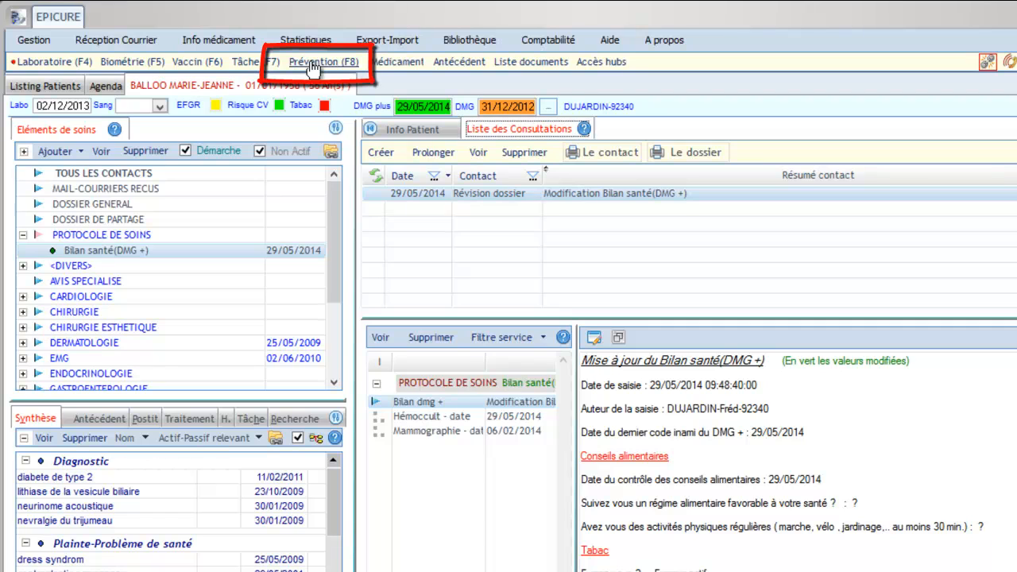
pyautogui.click(312, 67)
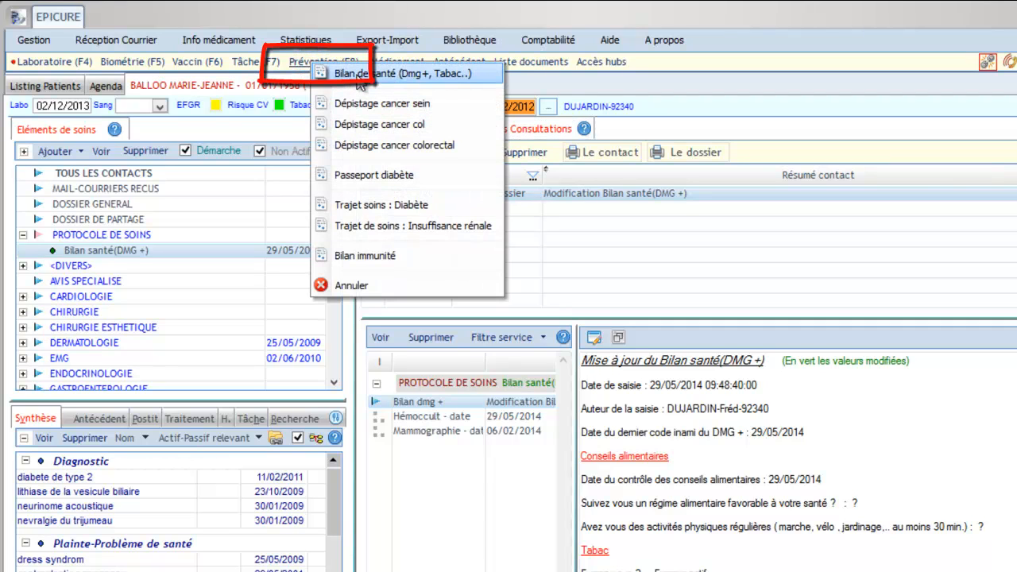
pyautogui.click(357, 78)
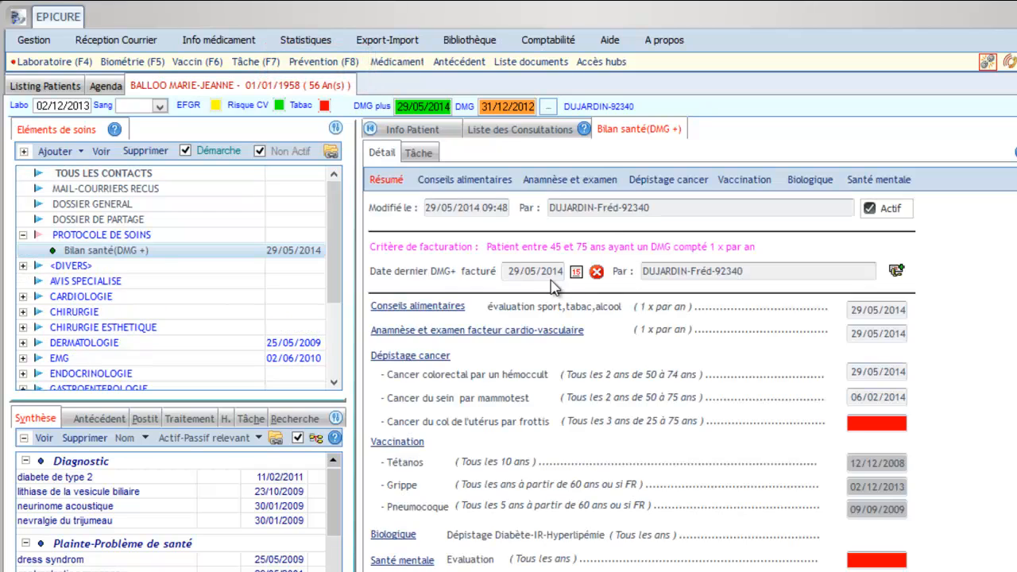